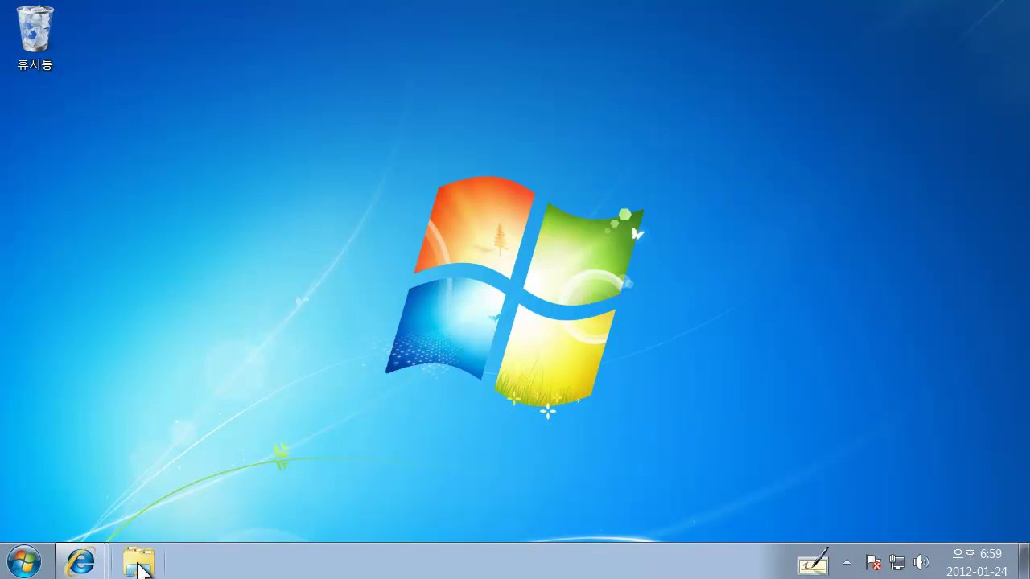
Open a file explorer window on 컴퓨터 and select the C:, D: and E: drives one after another to view their details
left_click(138, 567)
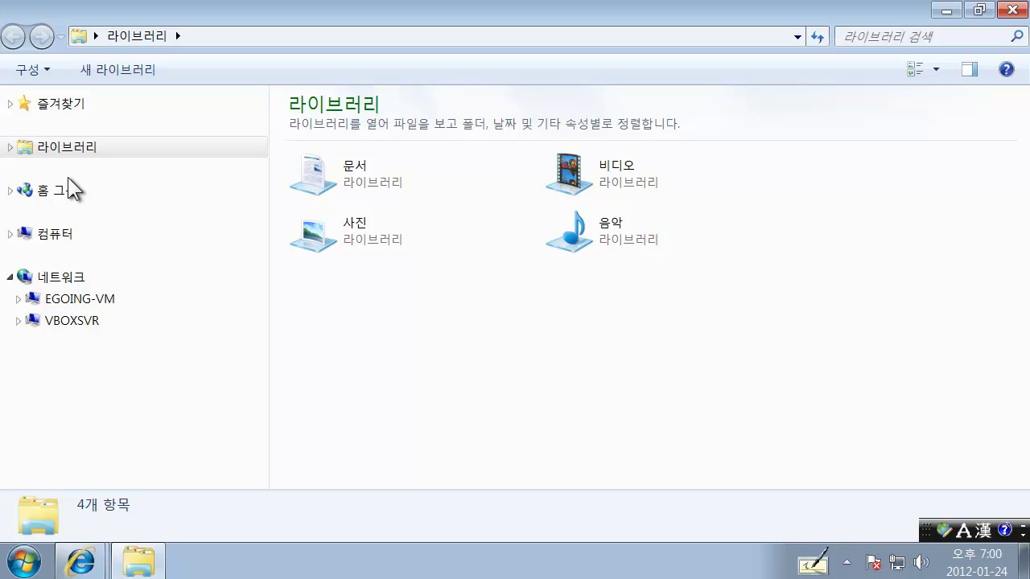
left_click(63, 247)
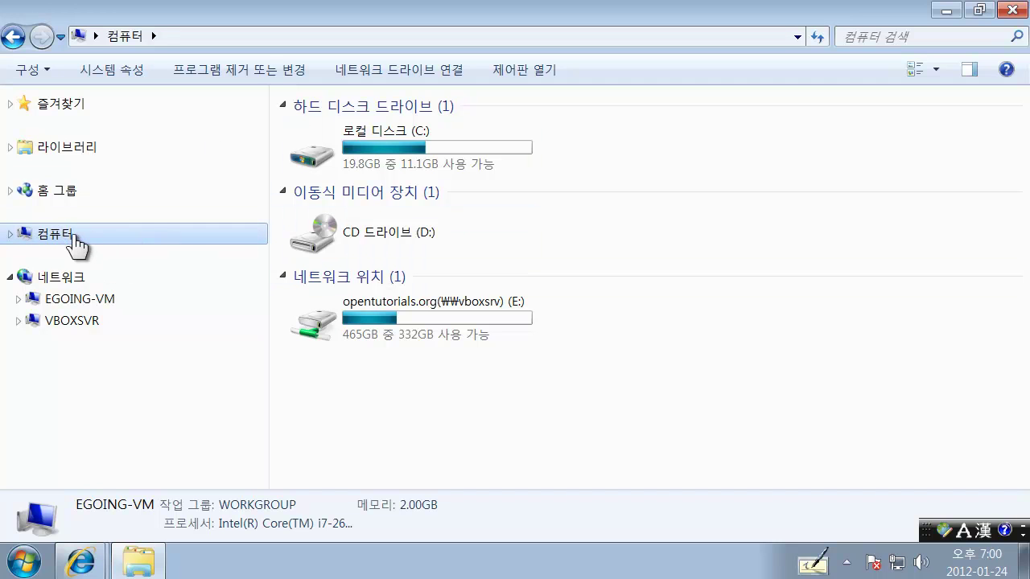
left_click(428, 146)
left_click(425, 234)
left_click(417, 304)
left_click(430, 130)
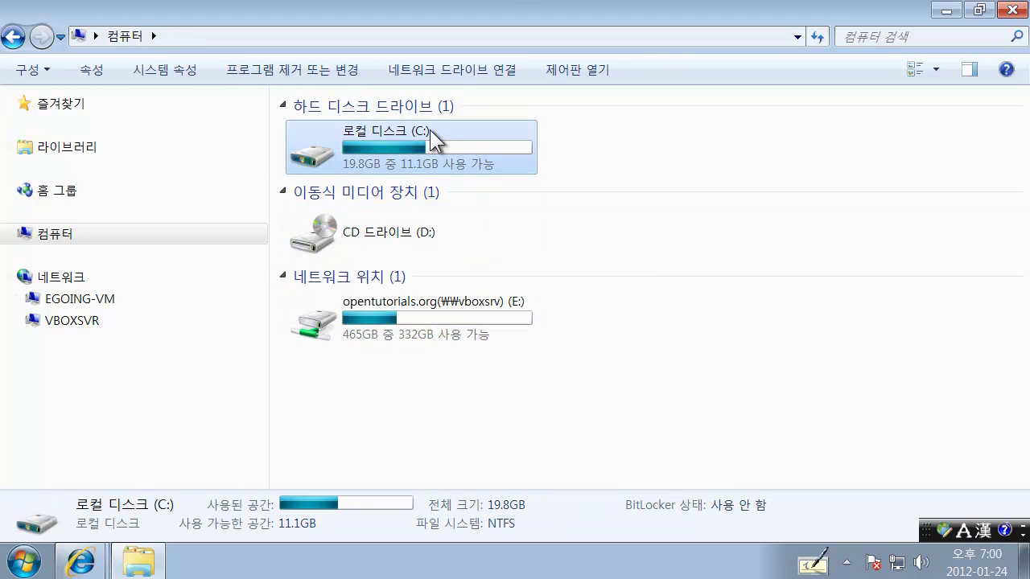
left_click(406, 238)
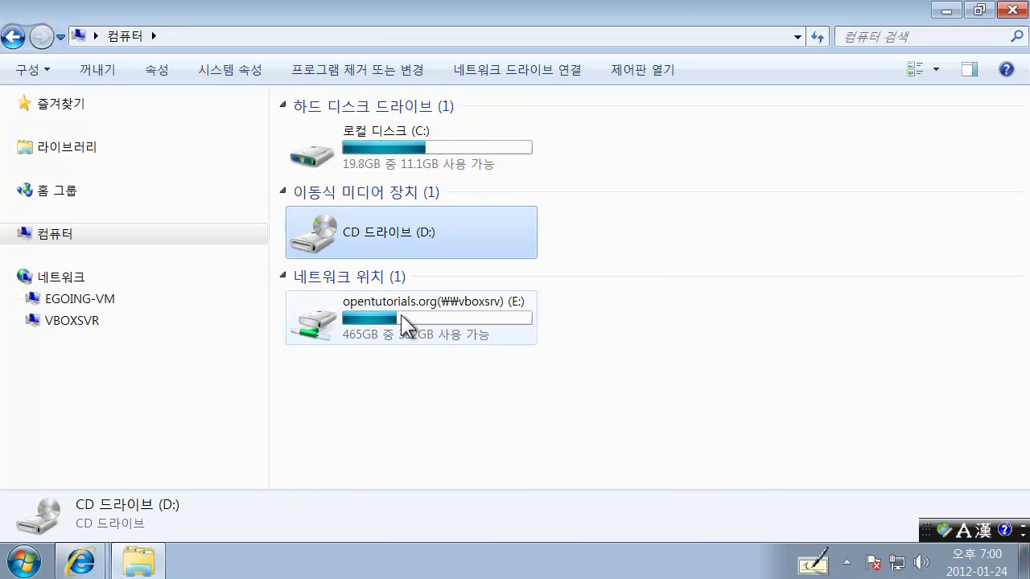
left_click(400, 321)
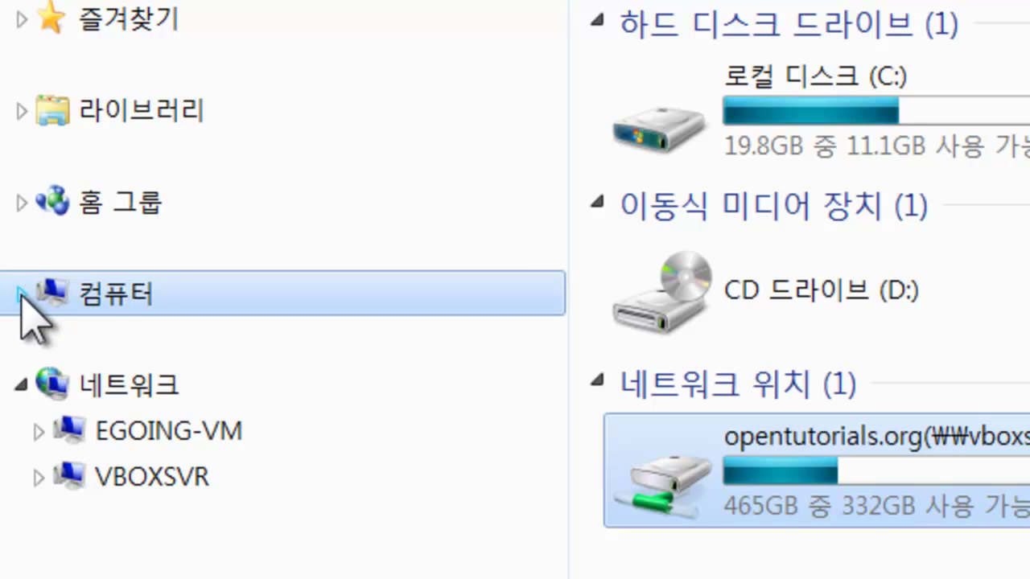
Expand 컴퓨터 in the folder tree and open the 로컬 디스크 (C:) drive
left_click(23, 297)
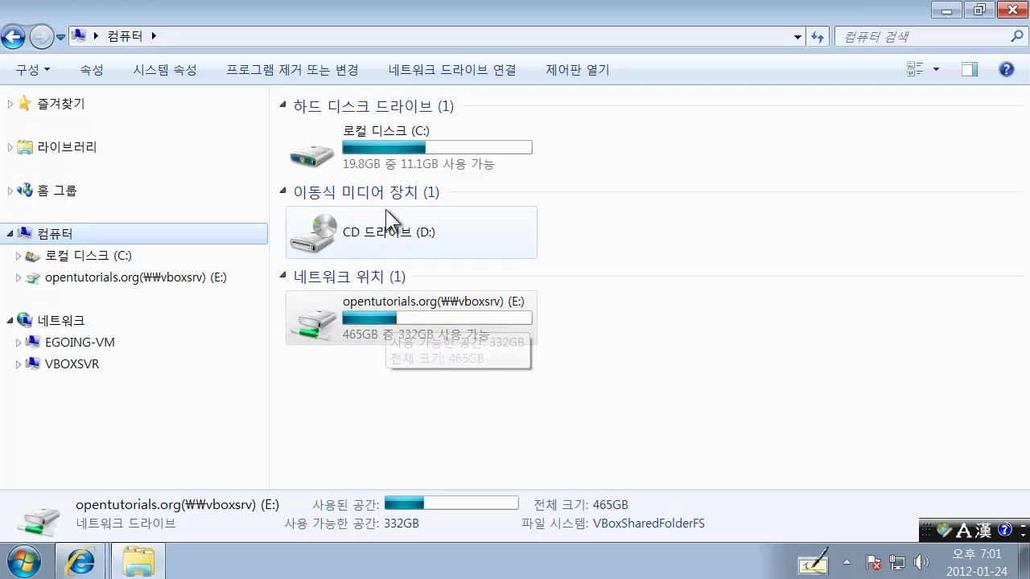
mouse_move(390, 148)
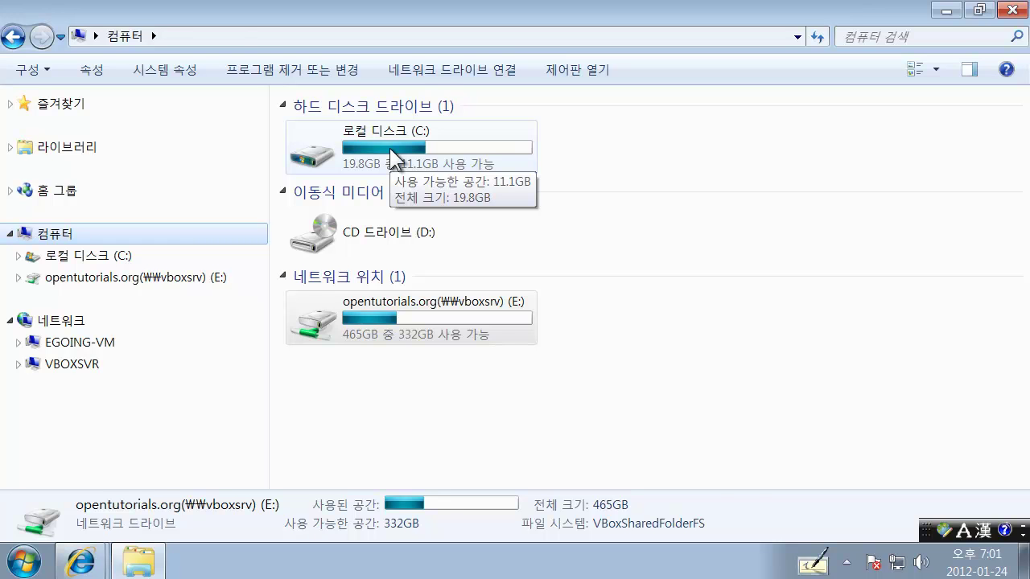
double_click(390, 148)
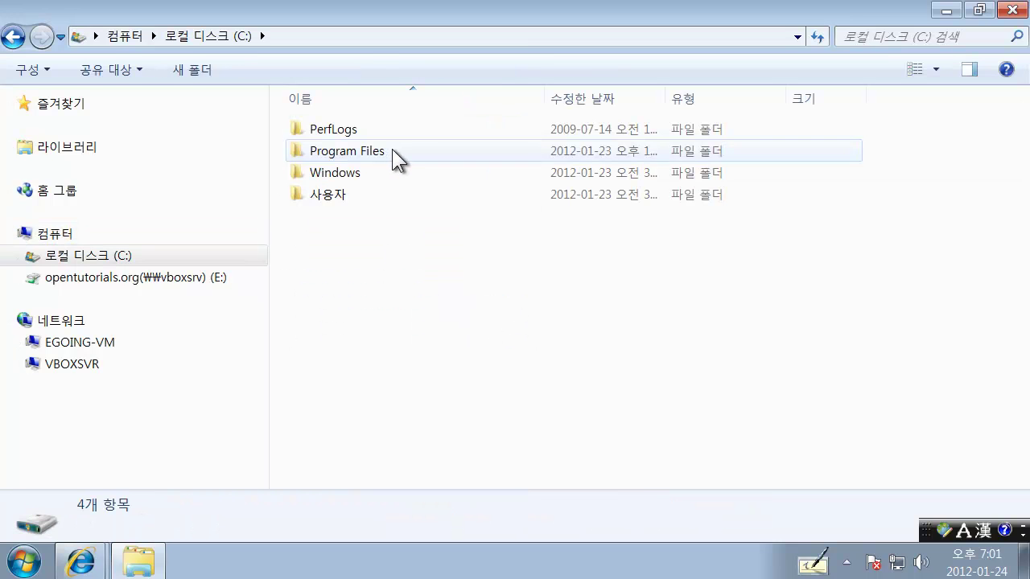
mouse_move(392, 150)
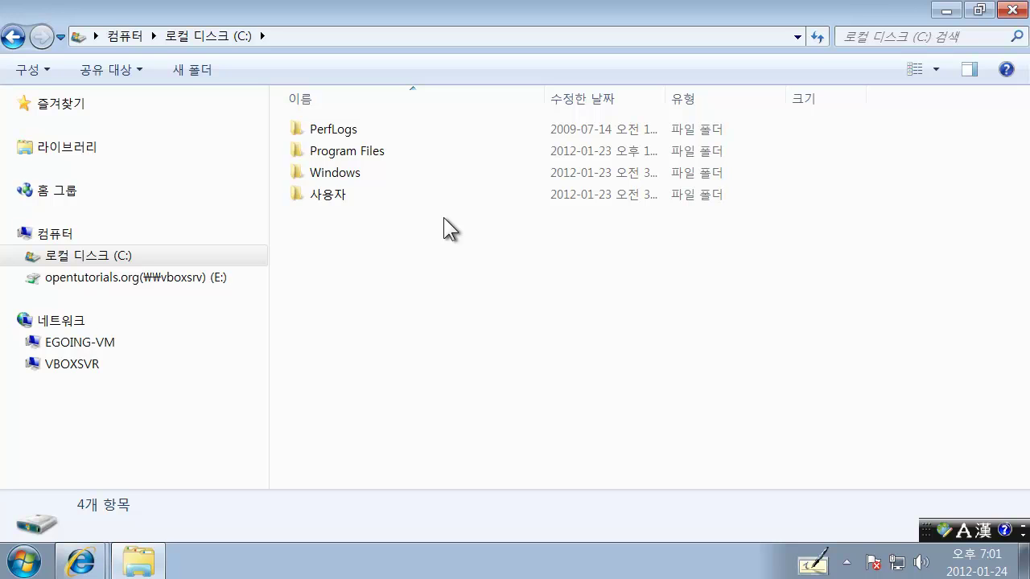
Switch back and forth between 컴퓨터 and 로컬 디스크 (C:), opening the drive from both the folder tree and the drive list
left_click(64, 238)
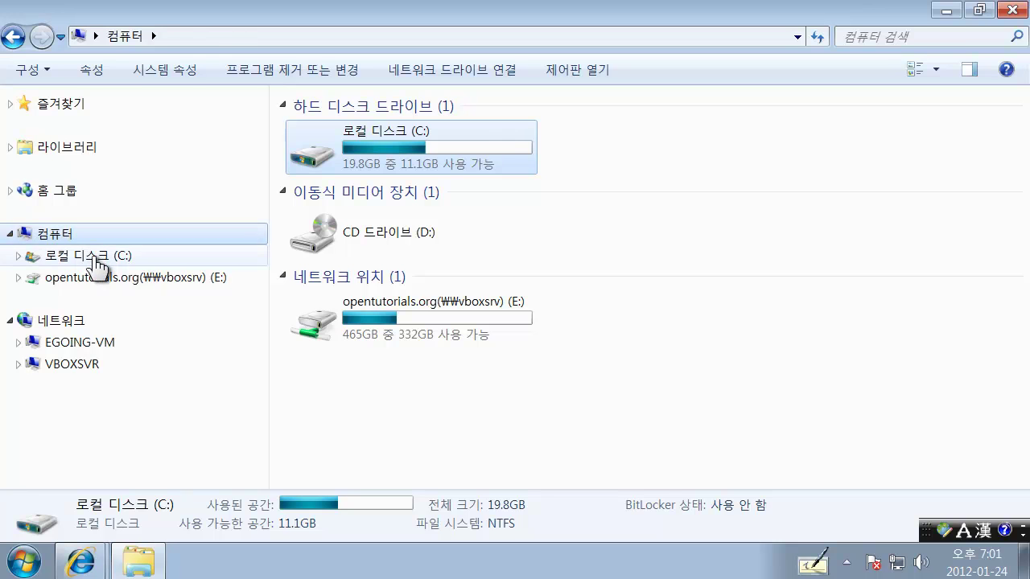
left_click(96, 265)
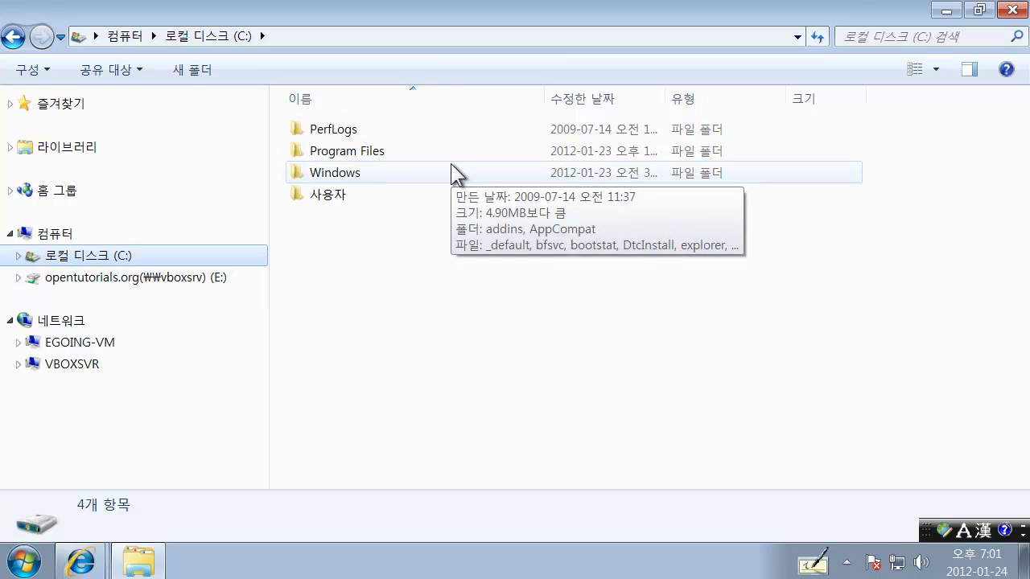
left_click(81, 233)
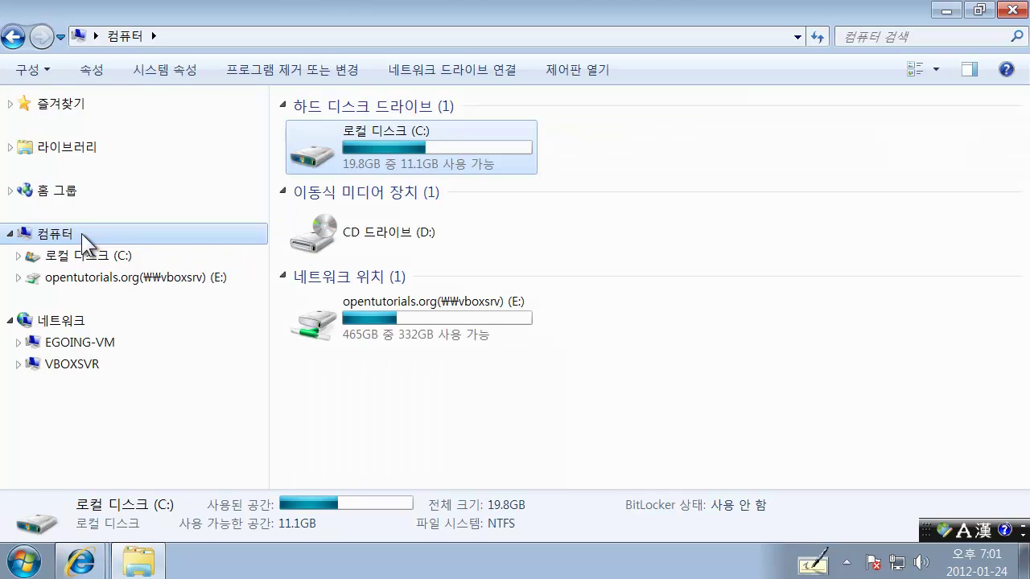
double_click(399, 145)
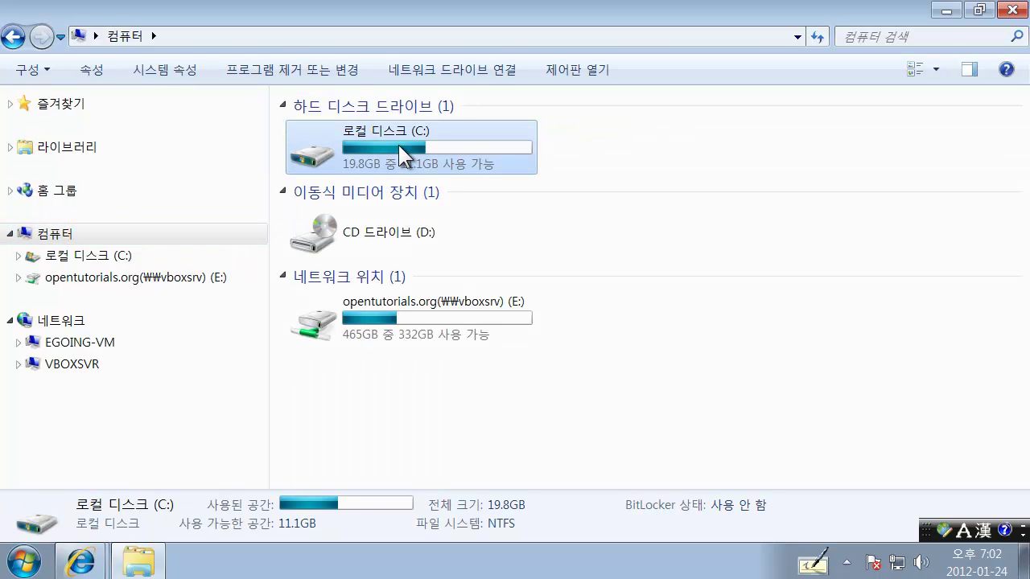
left_click(53, 238)
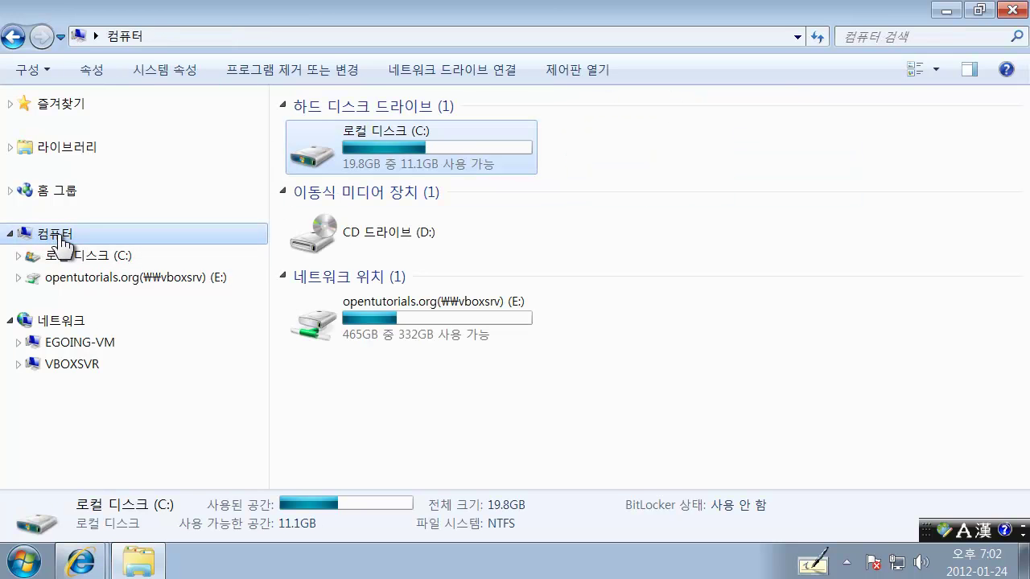
left_click(84, 259)
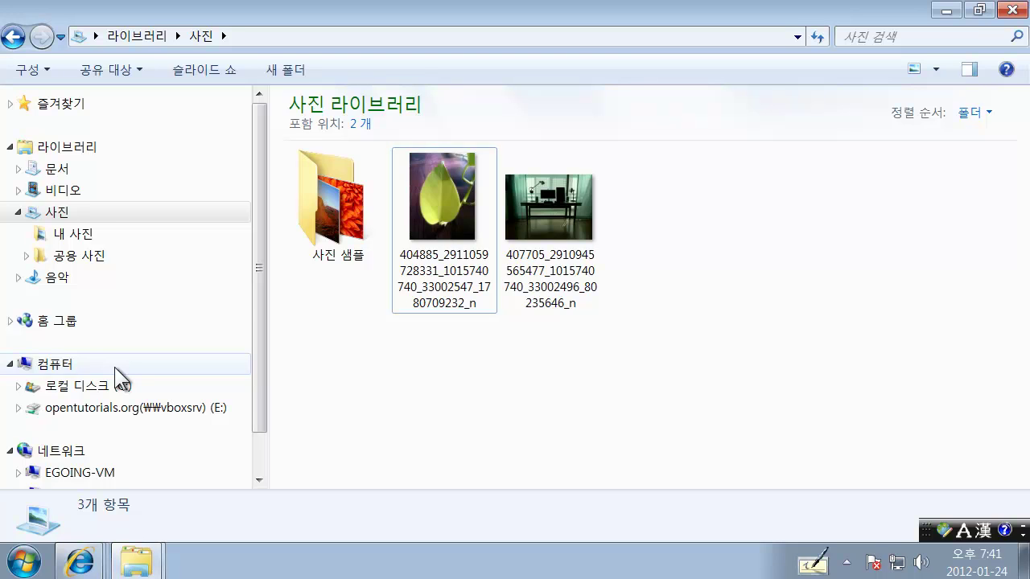
Return to 컴퓨터 and expand 로컬 디스크 (C:) in the folder tree, keeping its 사용자 folder collapsed
left_click(114, 367)
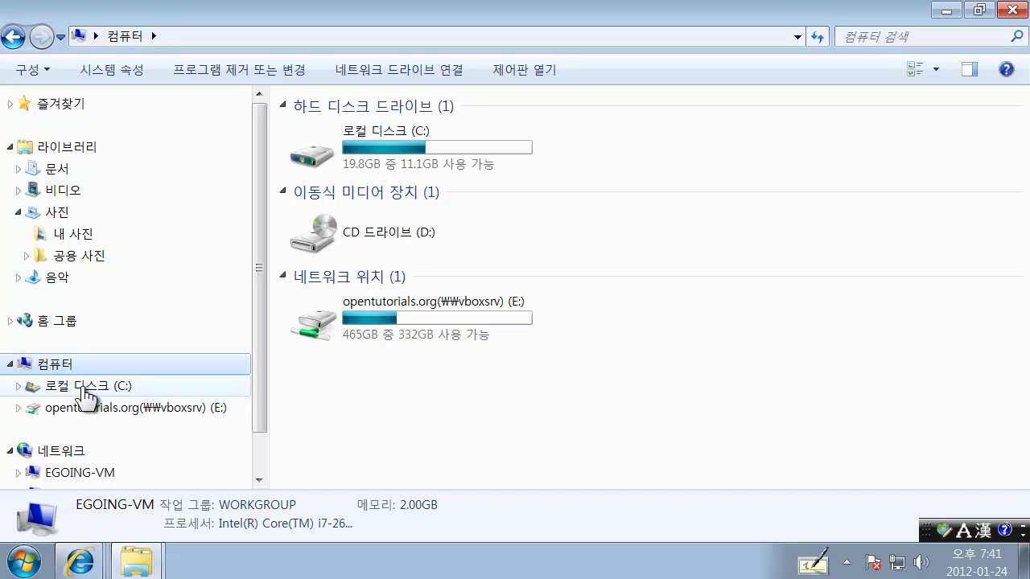
left_click(19, 386)
scroll(24, 400, "up", 3)
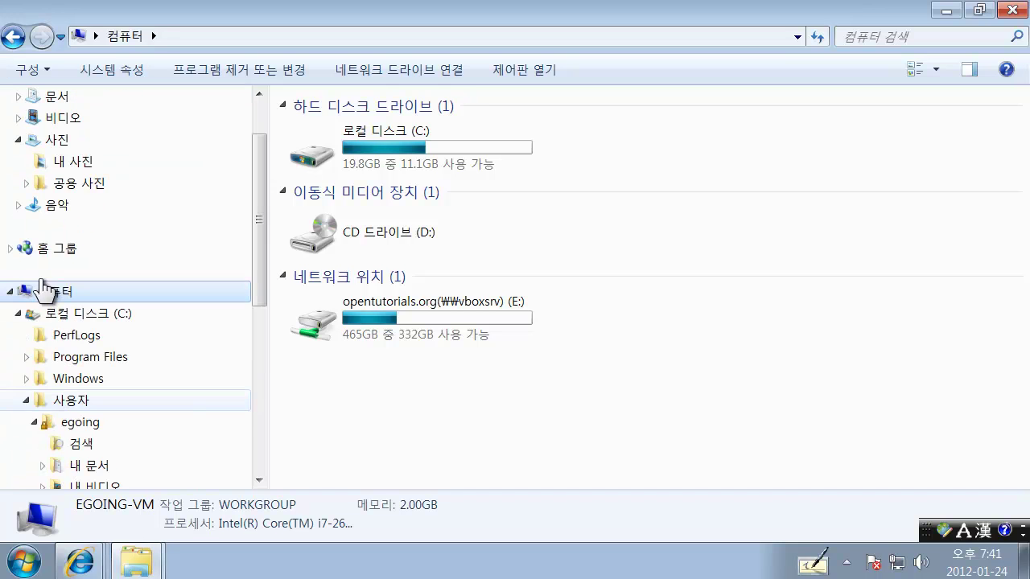
left_click(30, 397)
scroll(67, 325, "up", 1)
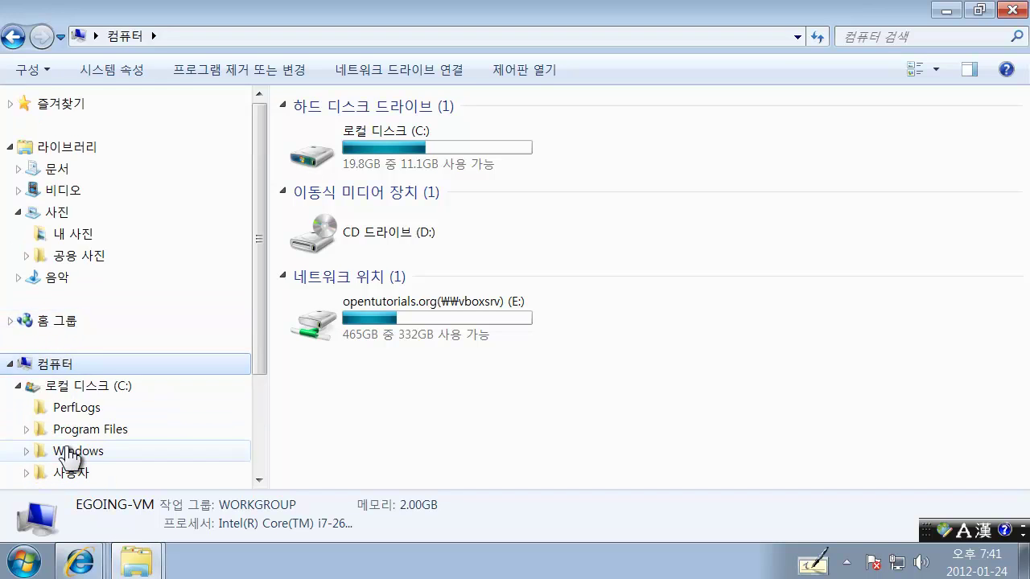
scroll(69, 451, "down", 2)
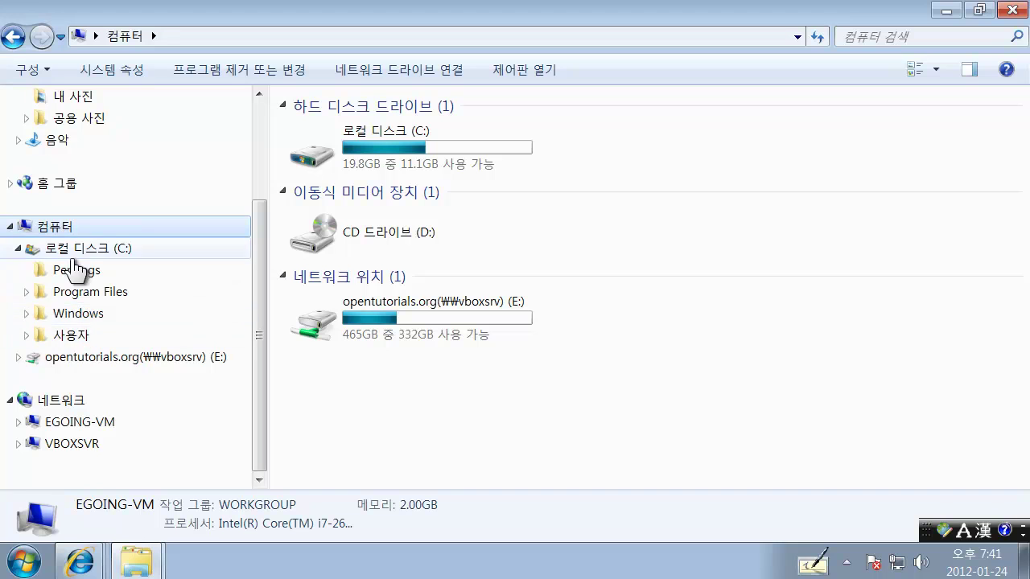
Expand 사용자 and the user's profile folder under 로컬 디스크 (C:), and open the 내 사진 folder
left_click(27, 337)
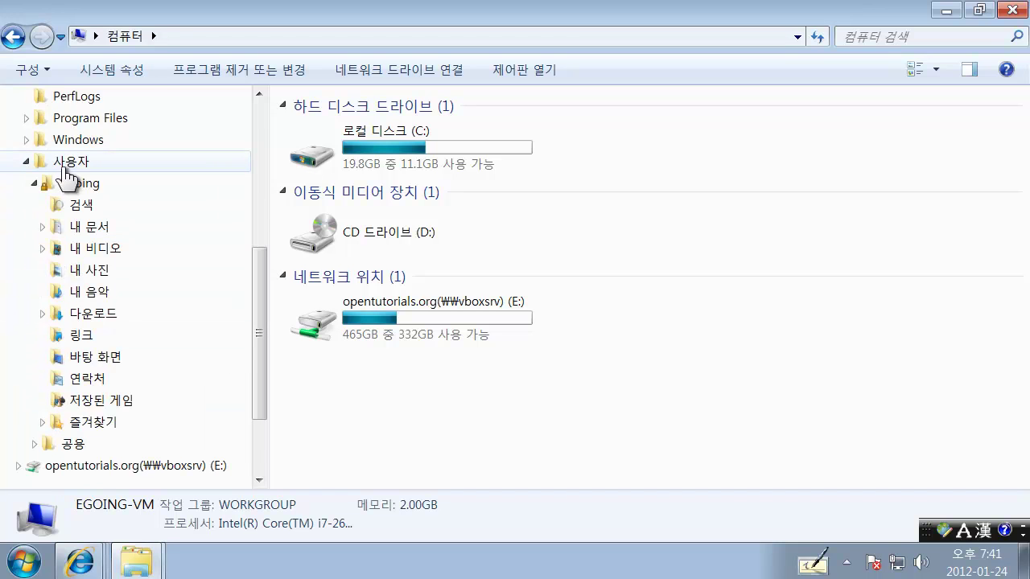
left_click(31, 184)
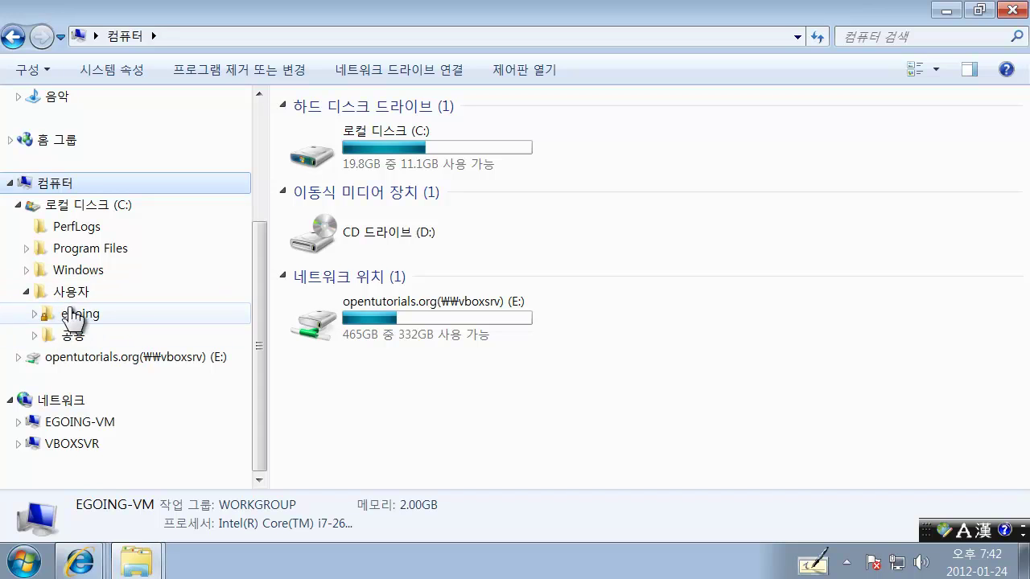
left_click(34, 316)
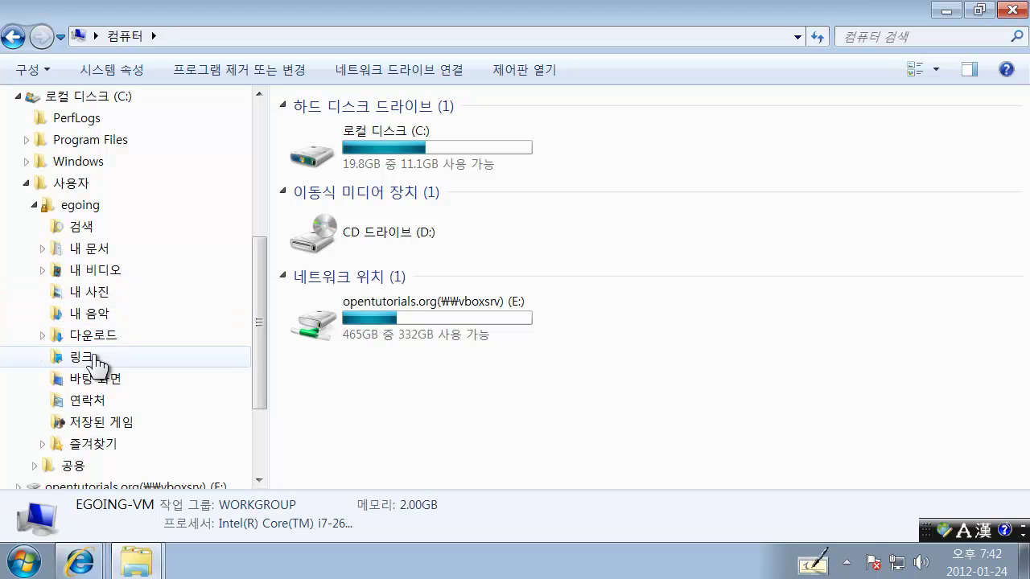
left_click(90, 296)
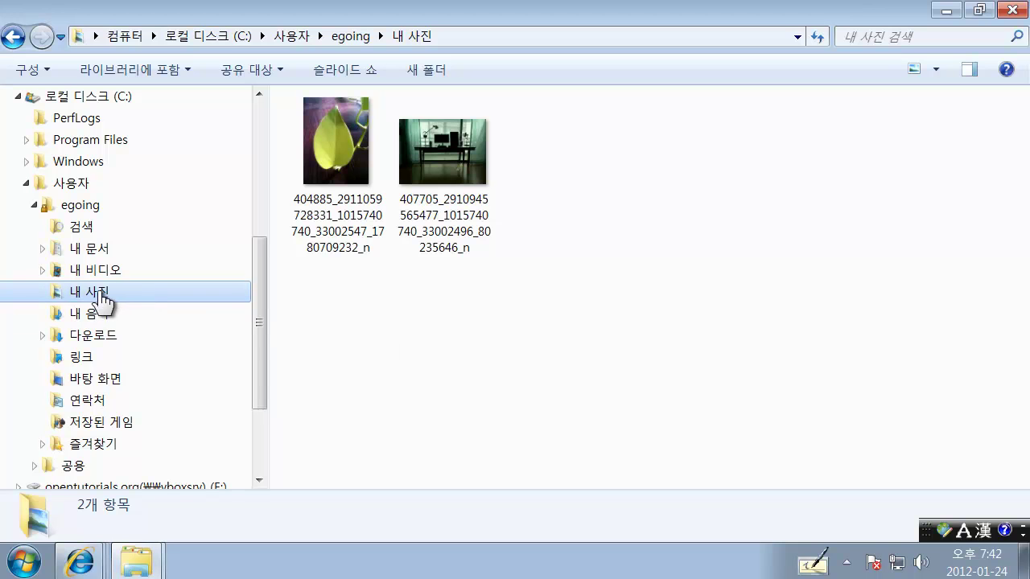
Select the leaf and desk pictures in 내 사진 alternately to view their file details, and clear the selection
left_click(359, 164)
left_click(465, 163)
left_click(354, 167)
left_click(473, 177)
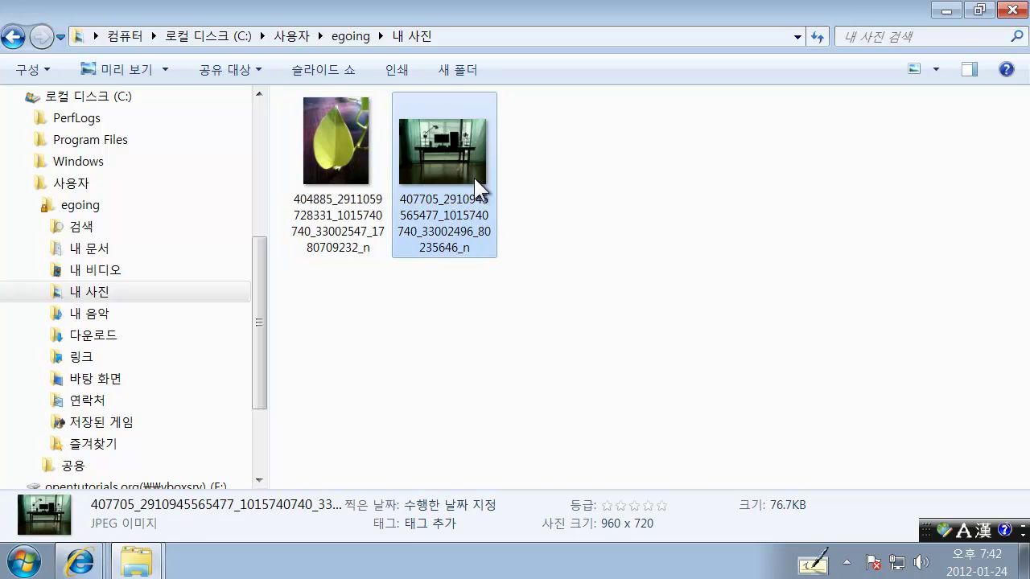
left_click(511, 301)
left_click(359, 178)
left_click(463, 173)
left_click(374, 173)
left_click(459, 184)
scroll(266, 273, "up", 1)
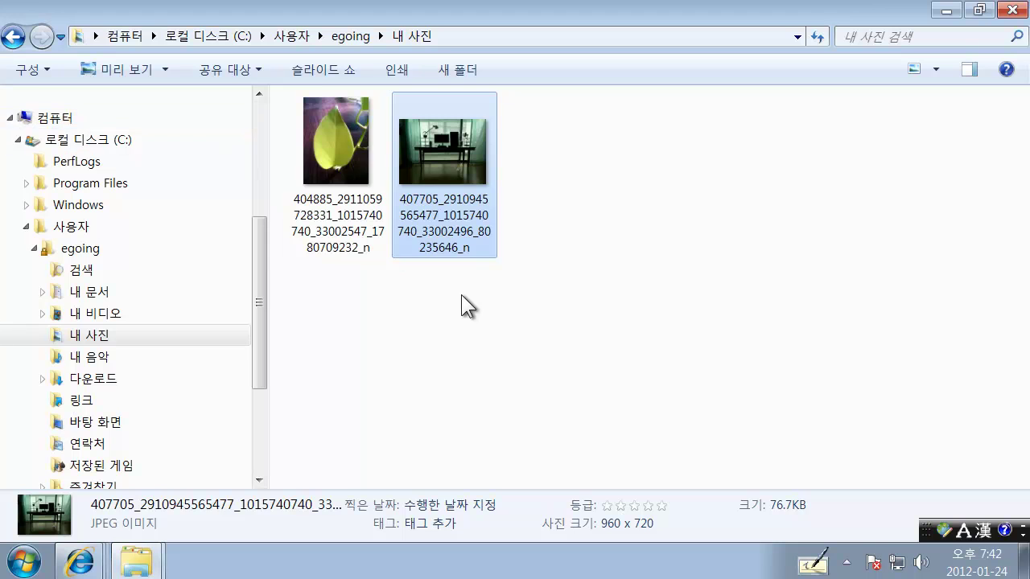
left_click(491, 319)
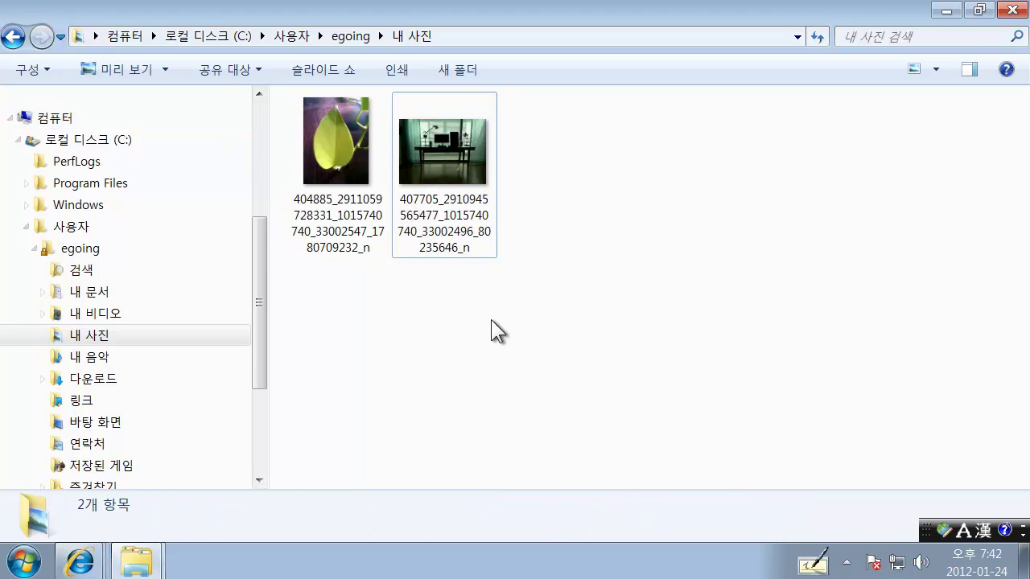
left_click(454, 216)
left_click(366, 177)
left_click(442, 184)
left_click(350, 193)
left_click(426, 195)
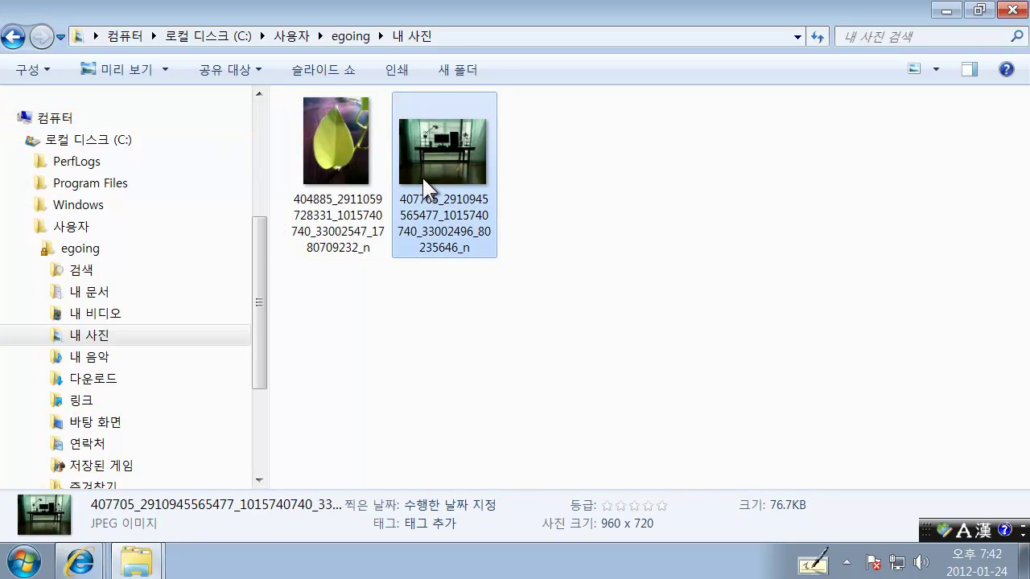
left_click(356, 133)
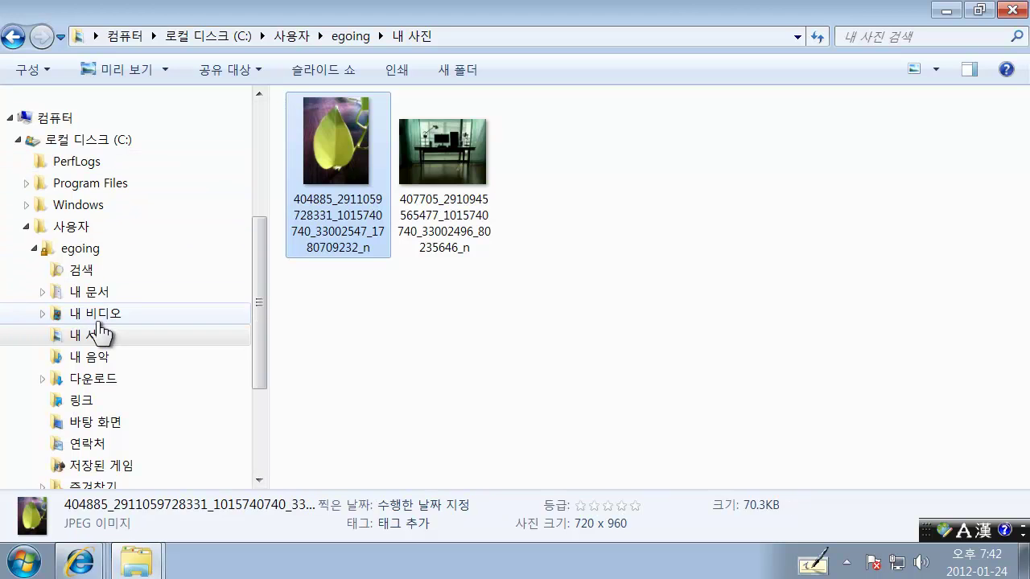
left_click(430, 299)
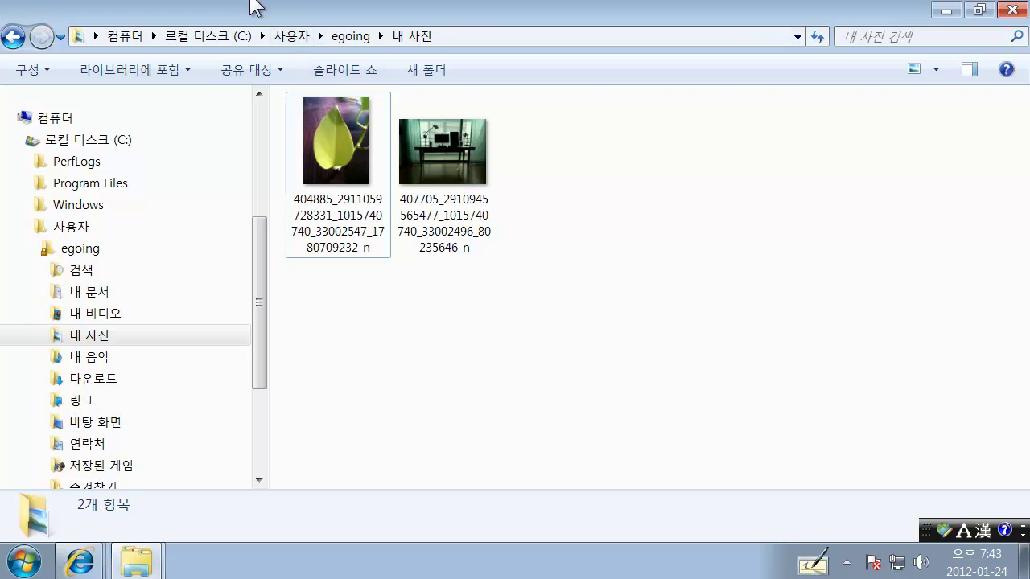
Go up through the folder path to 로컬 디스크 (C:) and 컴퓨터, and go back through the history to 내 사진
left_click(202, 39)
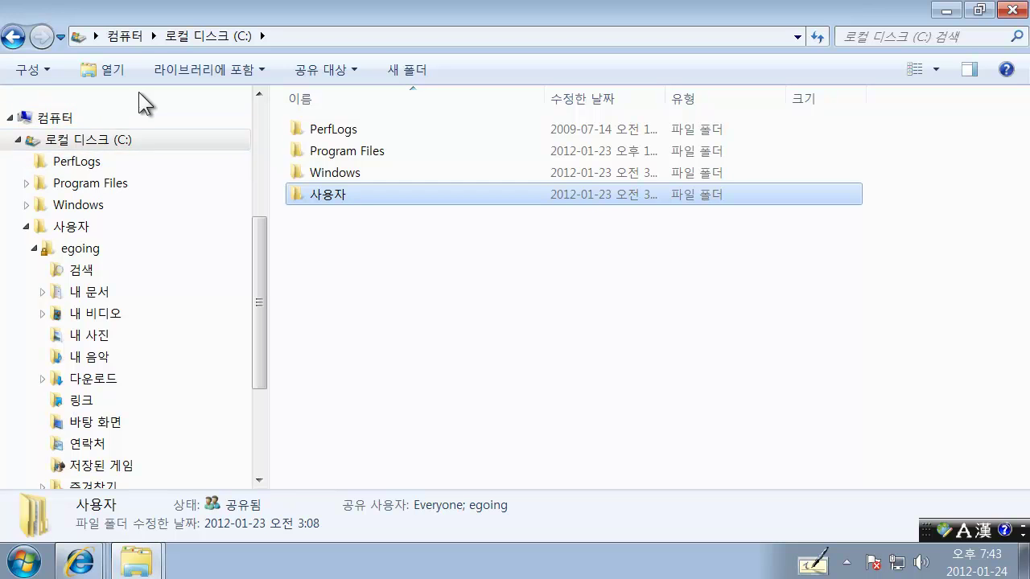
left_click(124, 37)
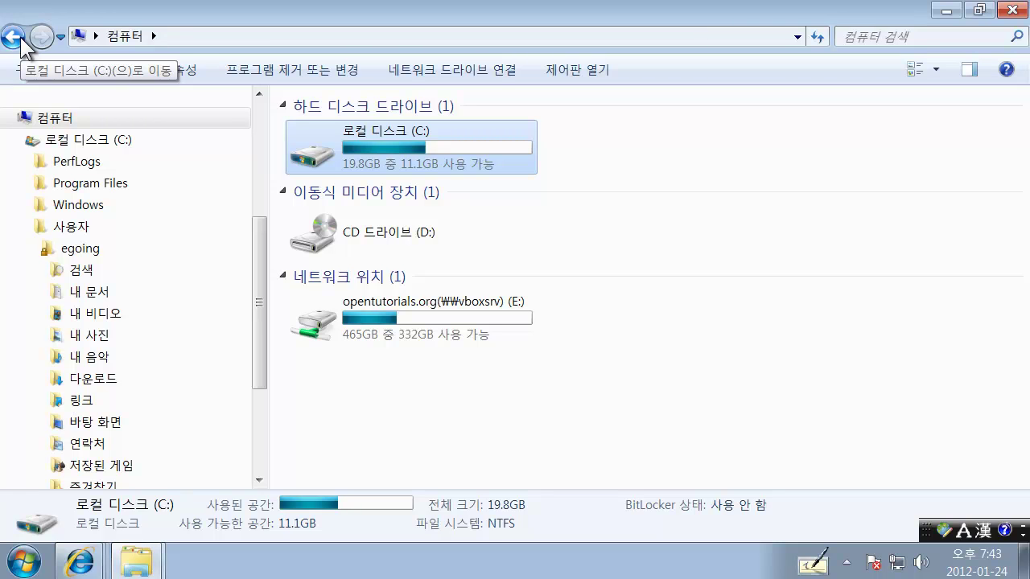
left_click(17, 38)
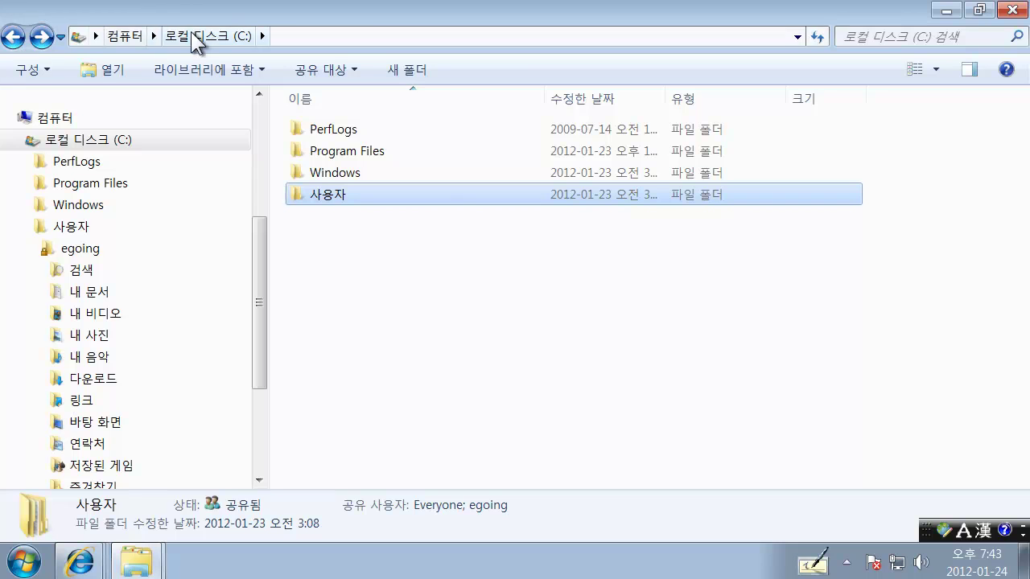
left_click(11, 37)
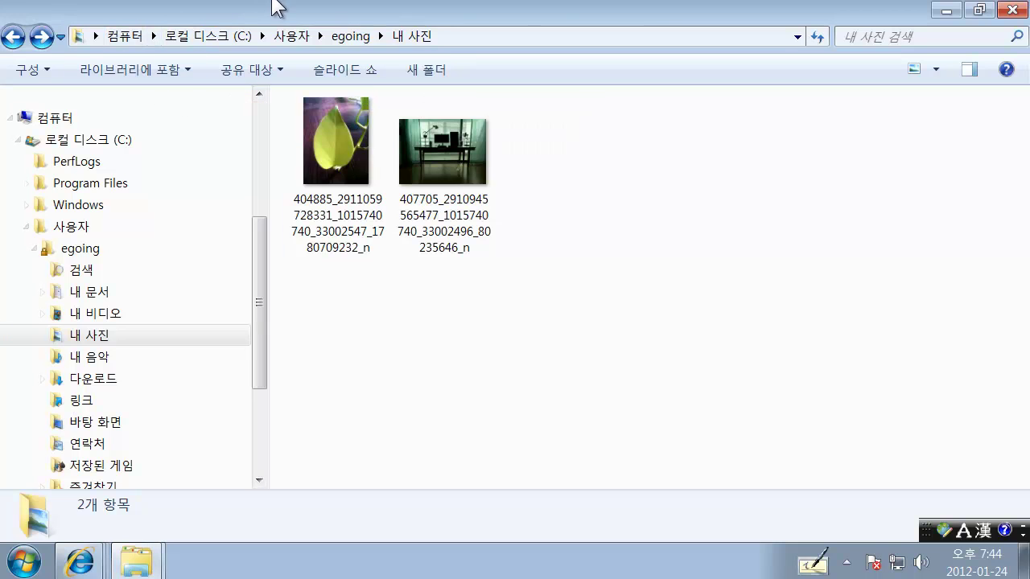
Display the full text path of the 내 사진 folder and return to the segmented path view
left_click(528, 36)
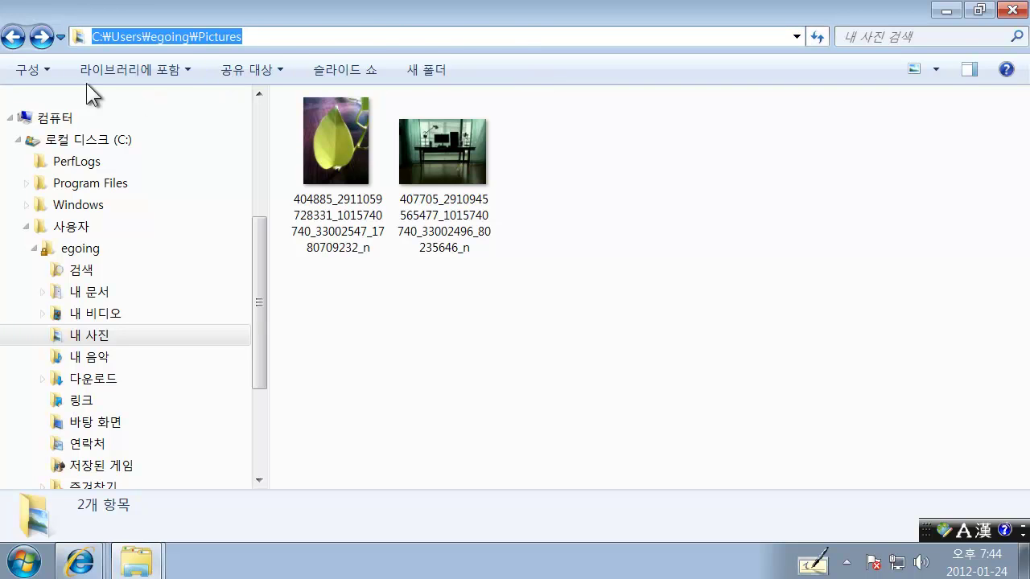
left_click(579, 157)
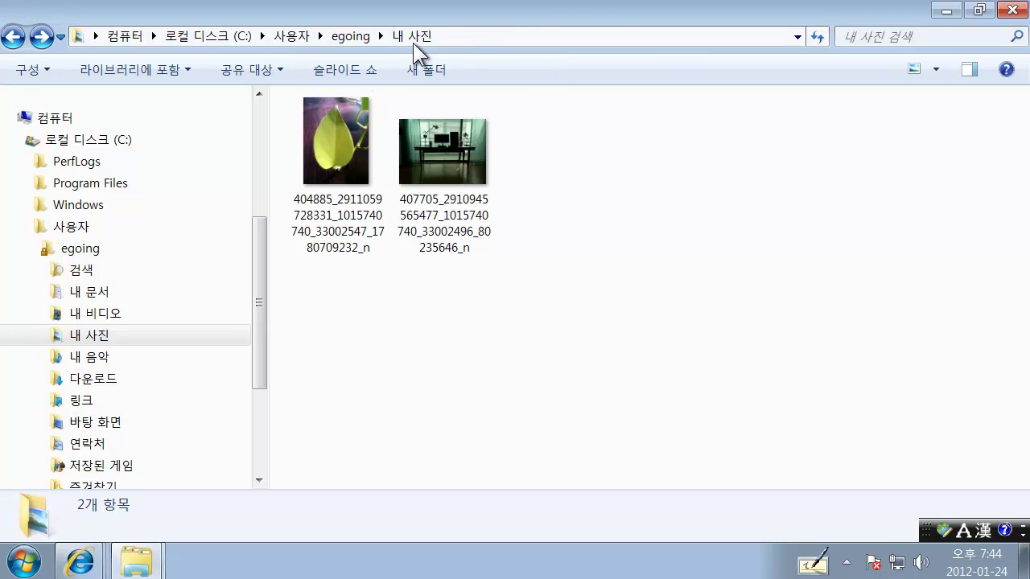
Show the 내 사진 folder's full text path, restore the segmented path by selecting the desk picture, and clear that selection
left_click(680, 36)
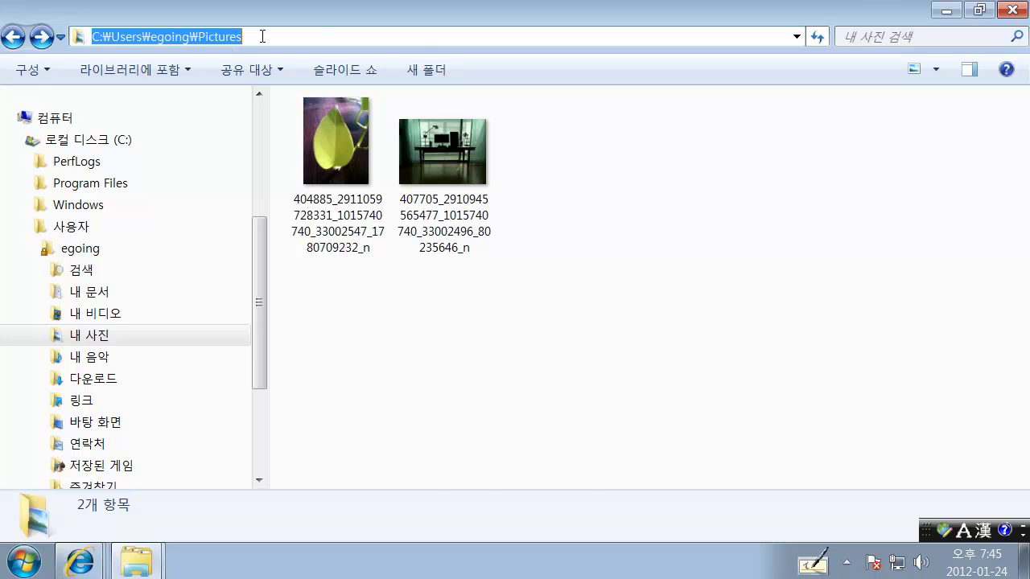
left_click(430, 247)
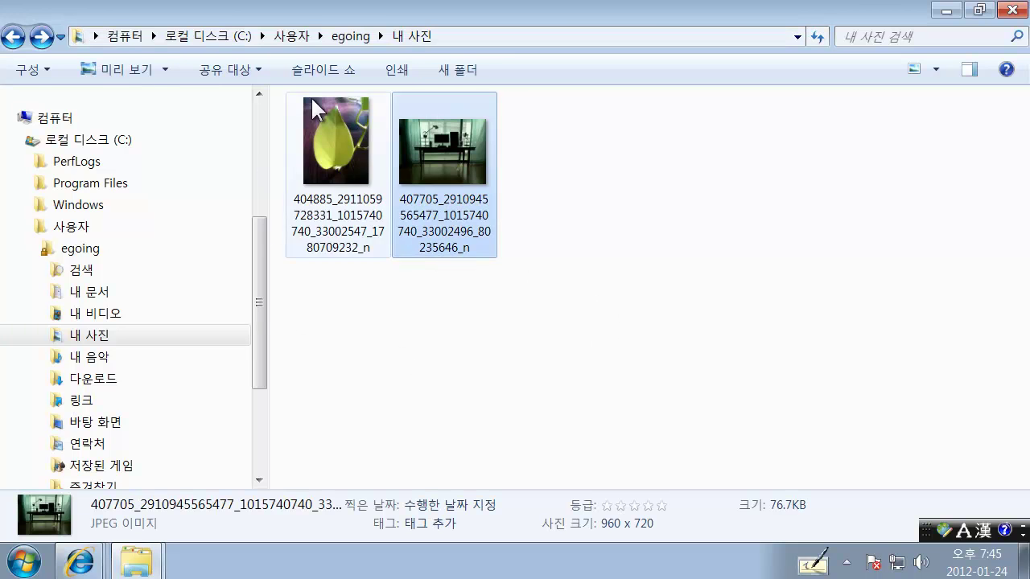
left_click(655, 282)
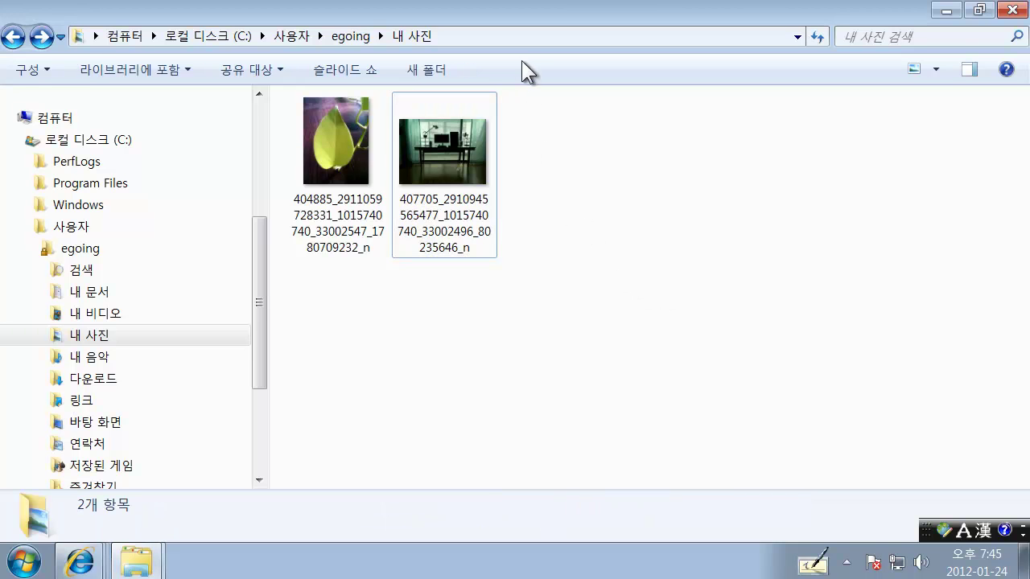
Copy the full text path of the 내 사진 folder from the address path
left_click(520, 35)
left_click(610, 70)
left_click(602, 37)
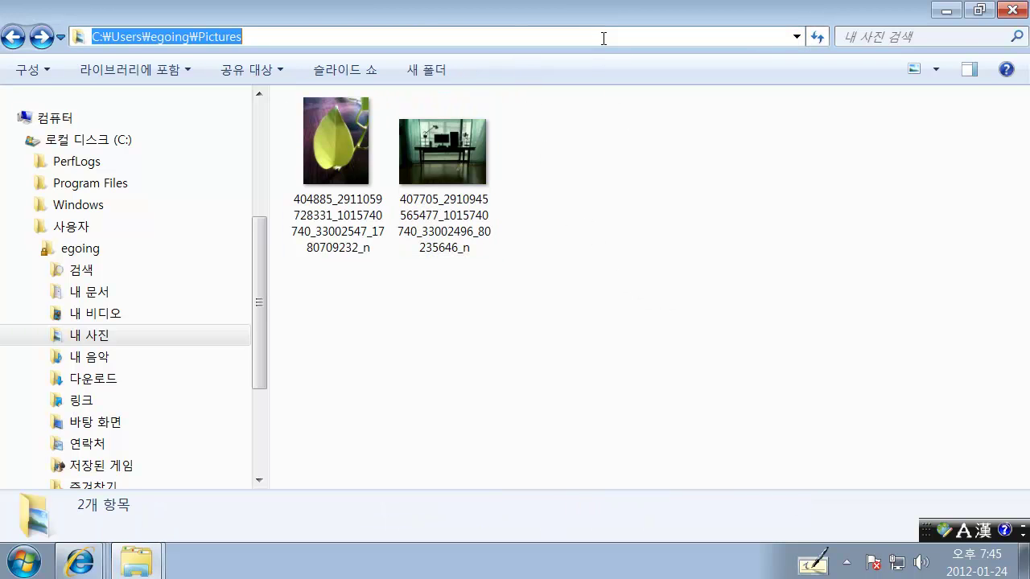
right_click(184, 40)
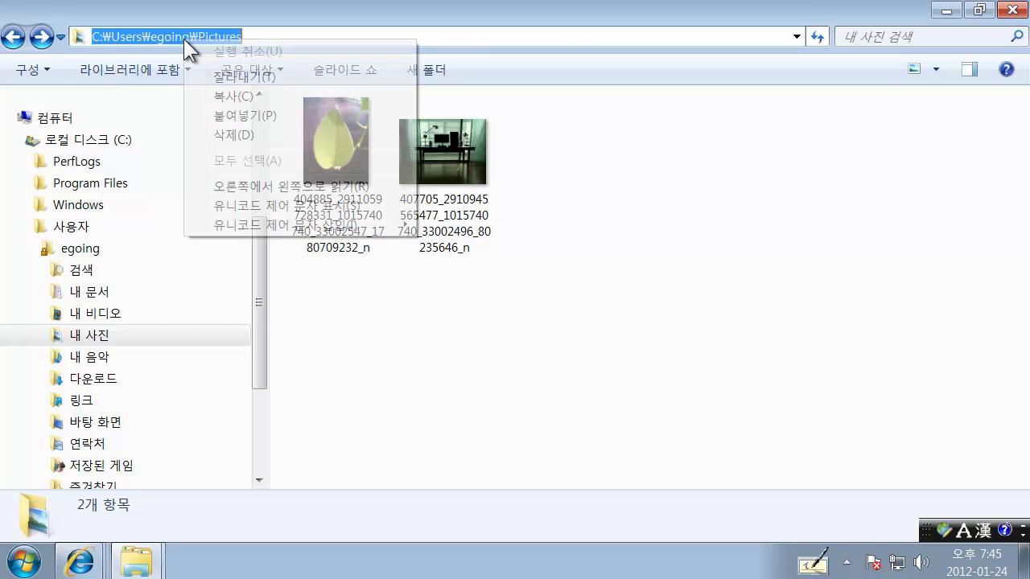
left_click(243, 96)
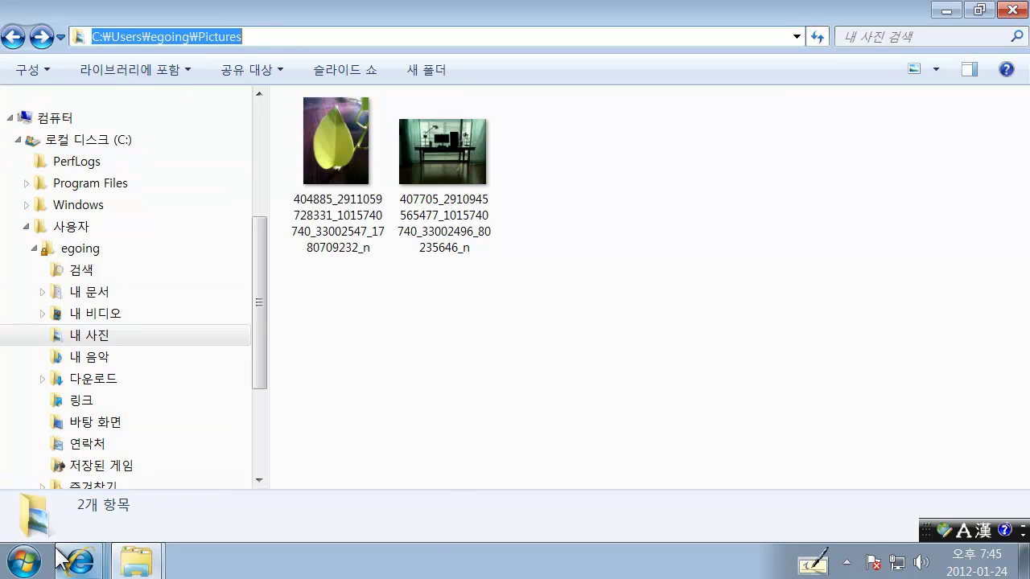
Open a second Explorer window showing 컴퓨터 and reposition it over the 내 사진 window
mouse_move(60, 560)
key("super")
left_click(138, 563)
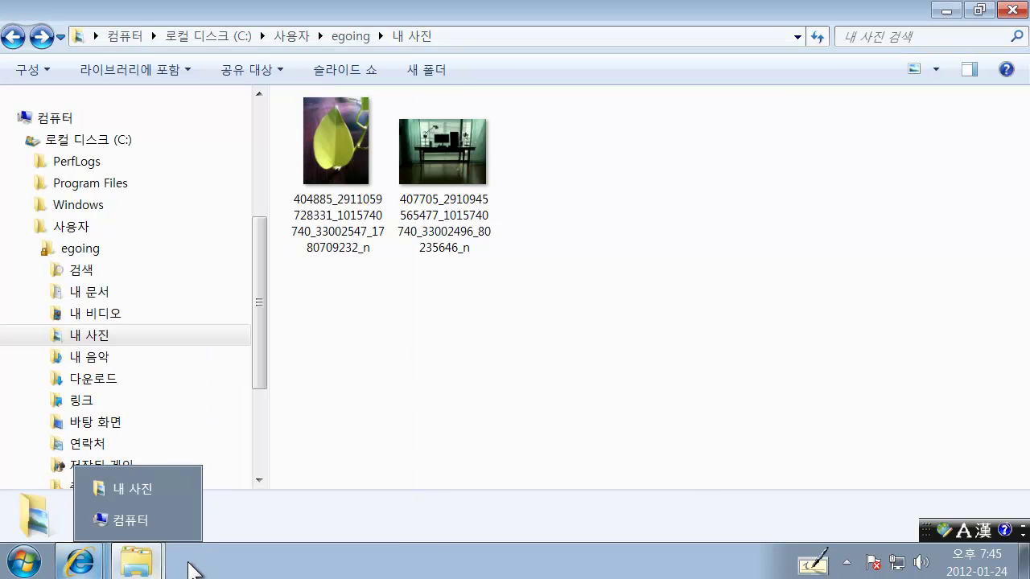
key("super+e")
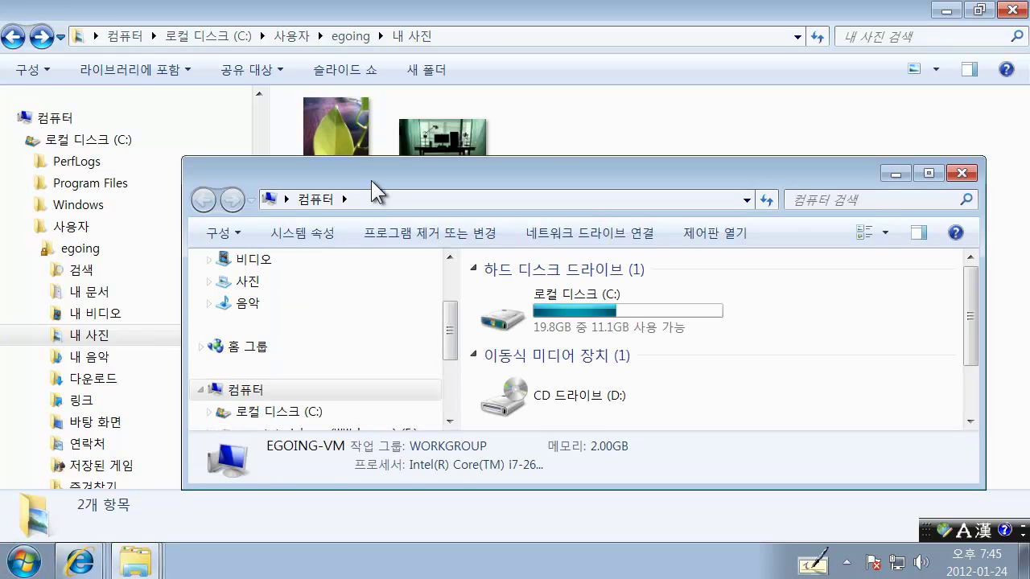
left_click_drag(368, 188, 293, 175)
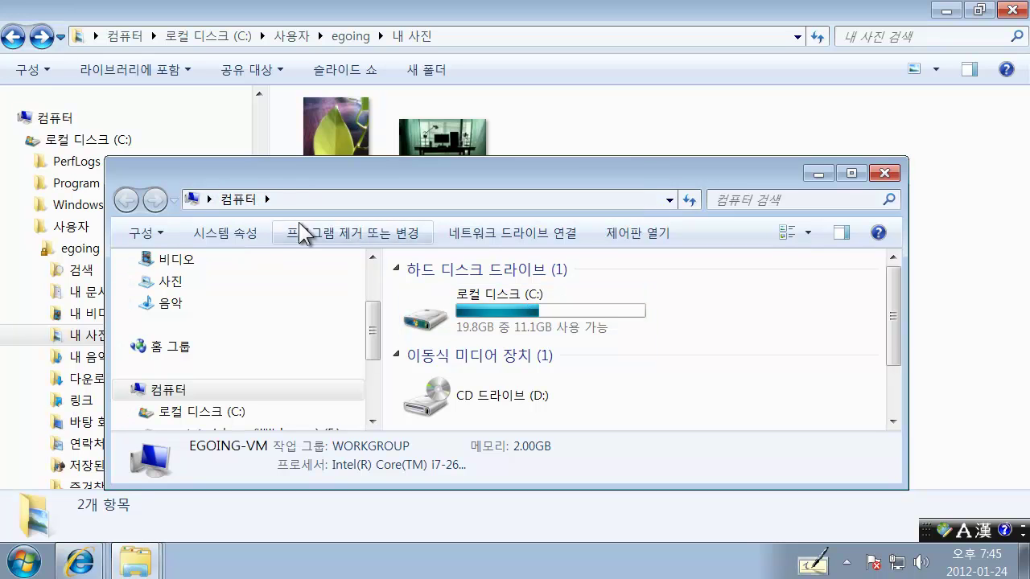
Replace the 컴퓨터 address in the new window with the copied path and go to the 내 사진 folder
left_click(362, 198)
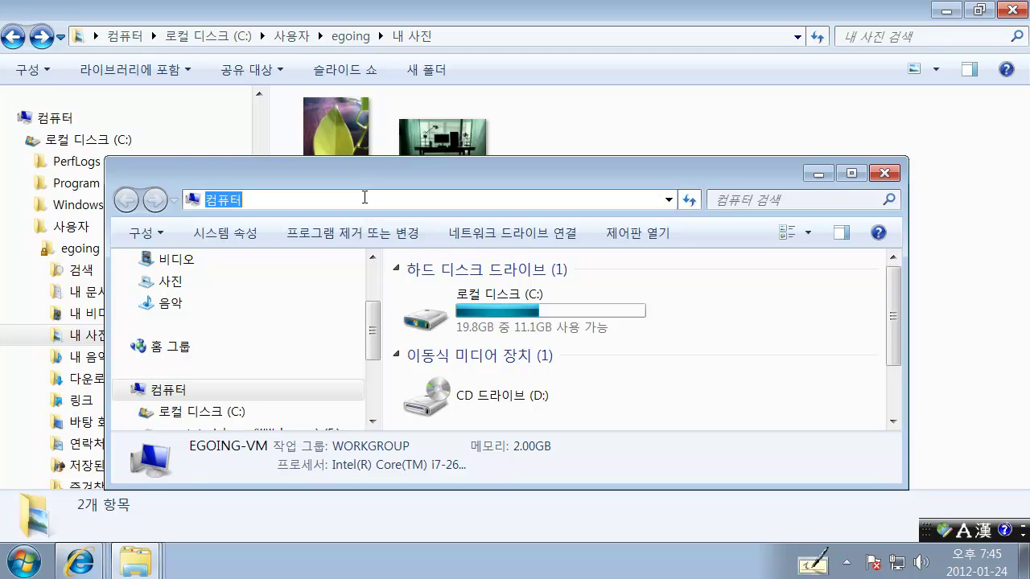
right_click(365, 198)
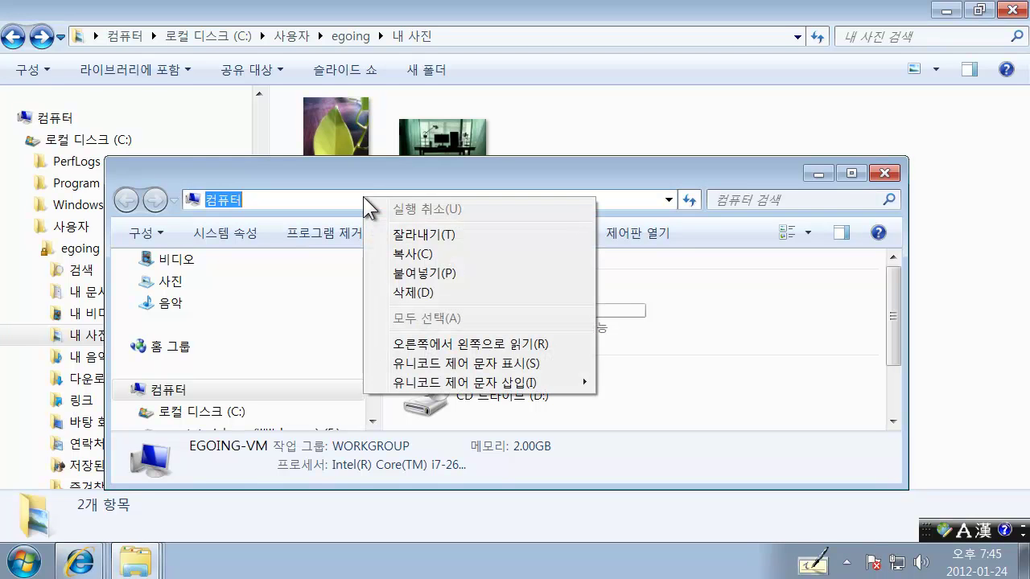
left_click(415, 273)
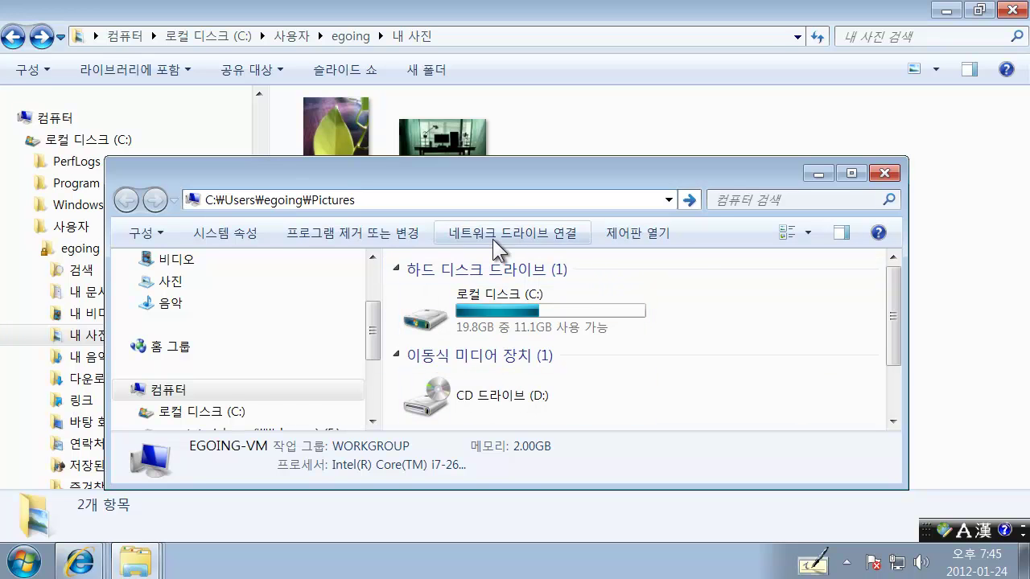
key("Return")
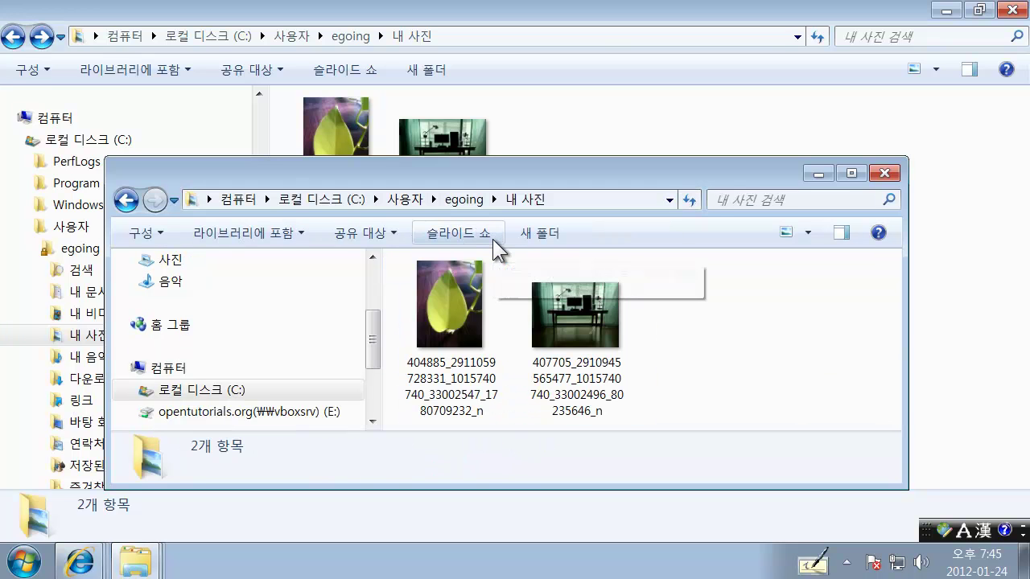
Select the leaf and desk pictures alternately in the new window's 내 사진 folder and clear the selection
left_click(504, 342)
left_click(563, 323)
left_click(500, 344)
left_click(567, 344)
left_click(716, 316)
Switch back to the first 내 사진 window, copy its full text path again, and return to the segmented path view
left_click(473, 39)
right_click(228, 37)
left_click(283, 31)
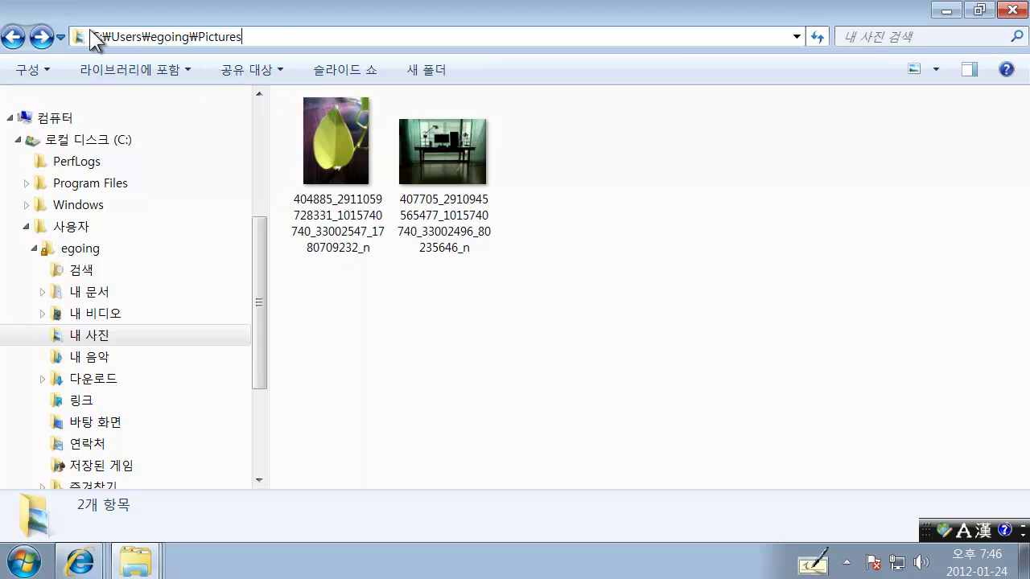
left_click(545, 34)
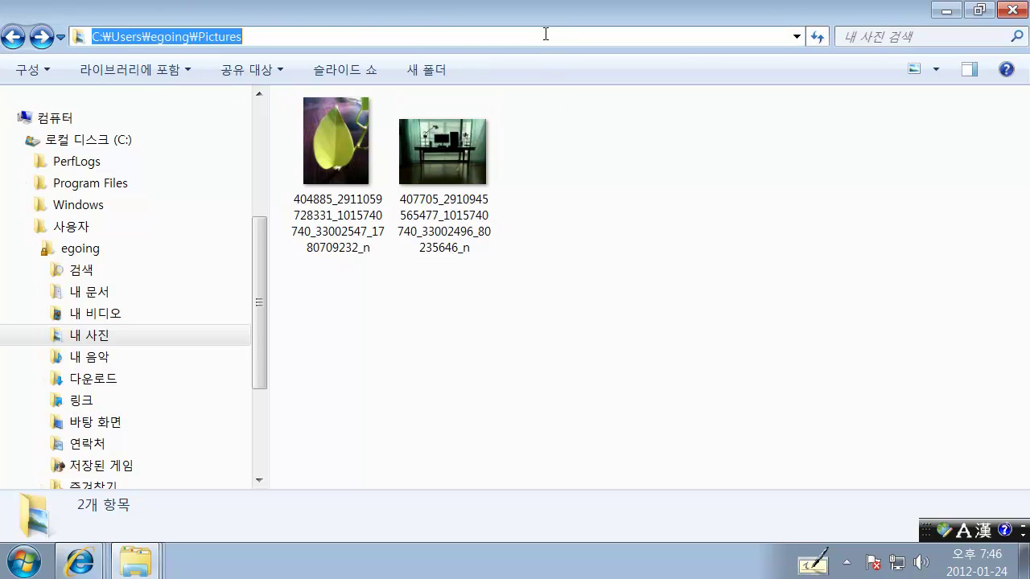
right_click(179, 36)
left_click(215, 88)
left_click(531, 254)
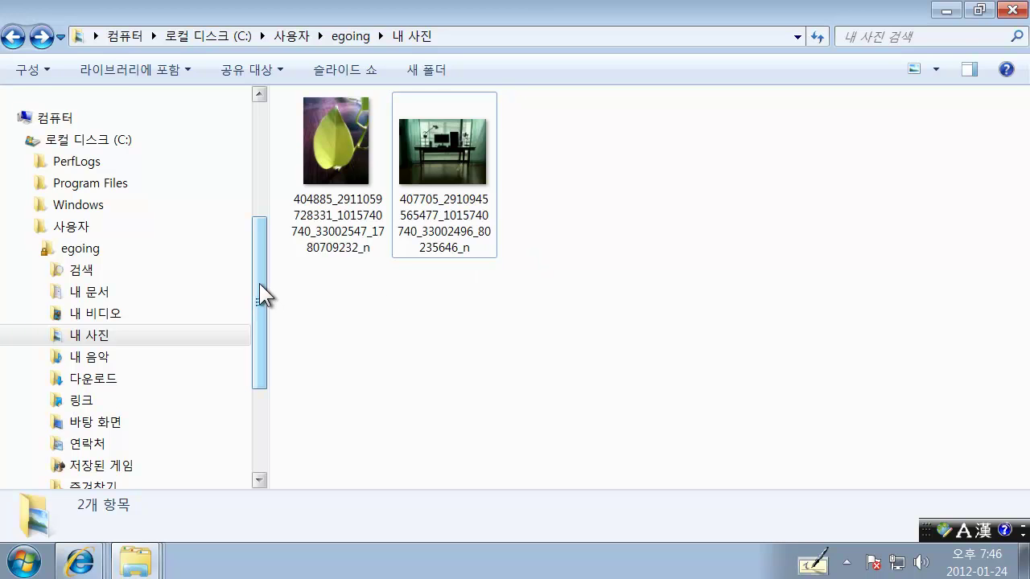
Bring the beginning of the folder tree with 즐겨찾기 and 라이브러리 into view
left_click_drag(259, 283, 268, 162)
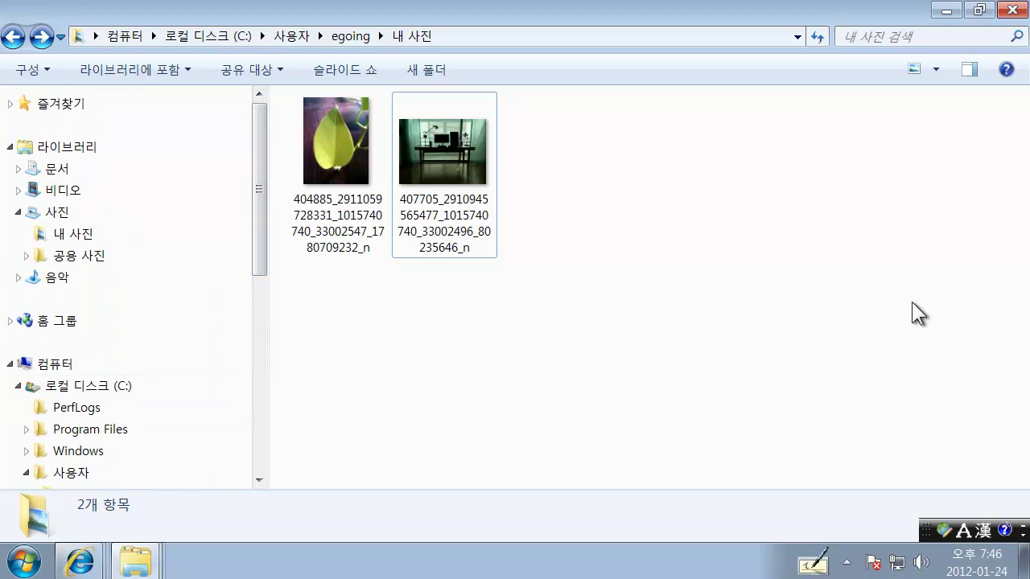